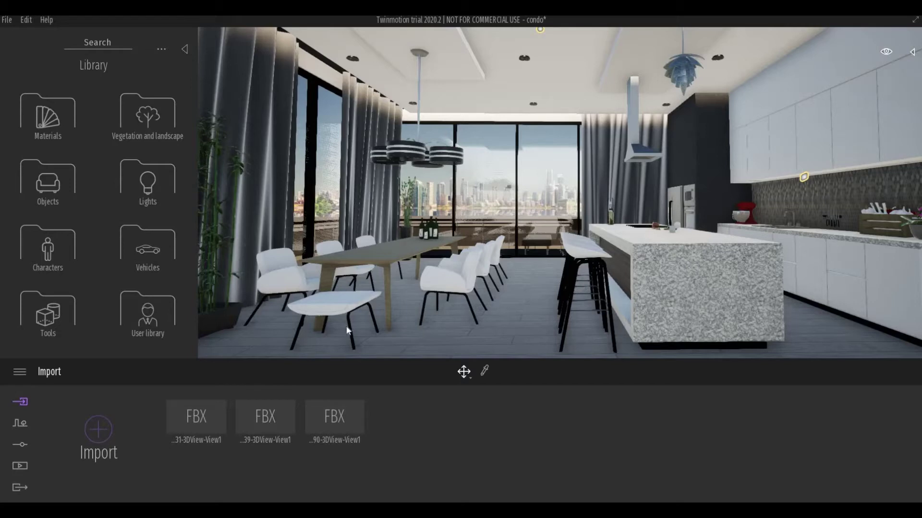
Step: Create a new still image from the current view in Media > Image
click(19, 465)
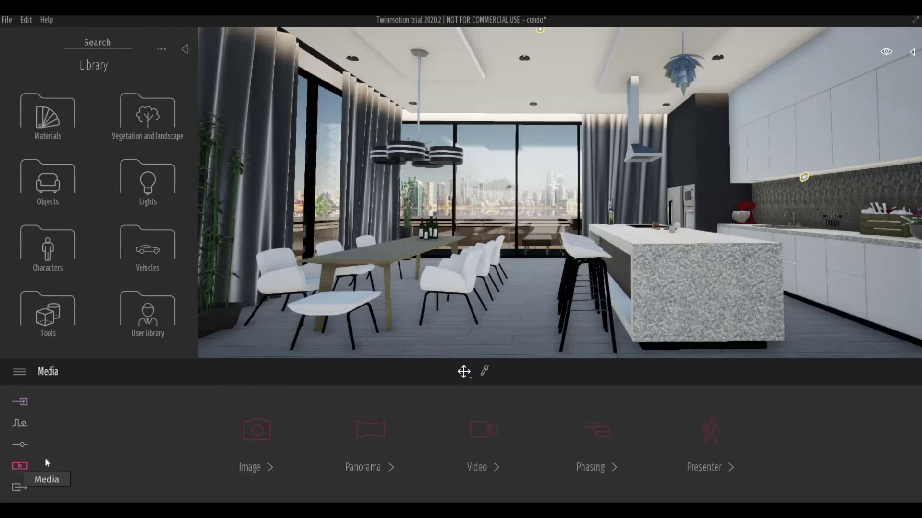
click(252, 473)
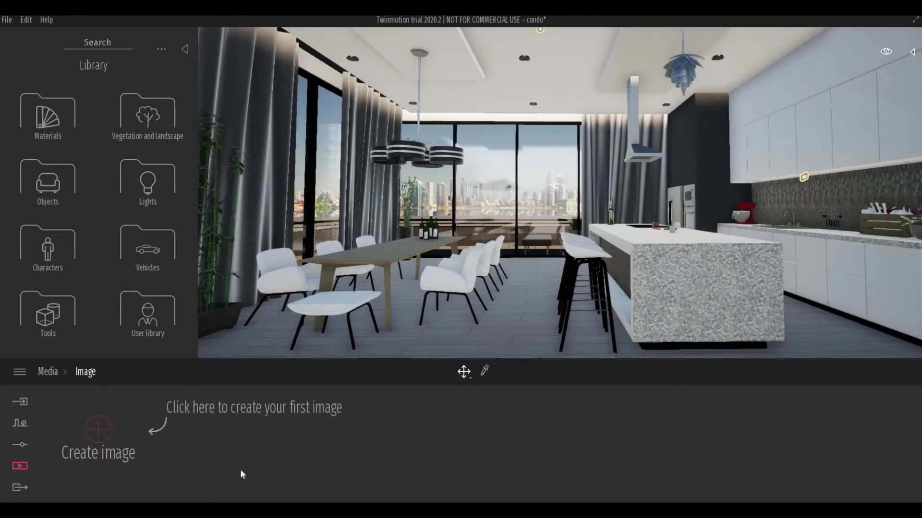
click(105, 439)
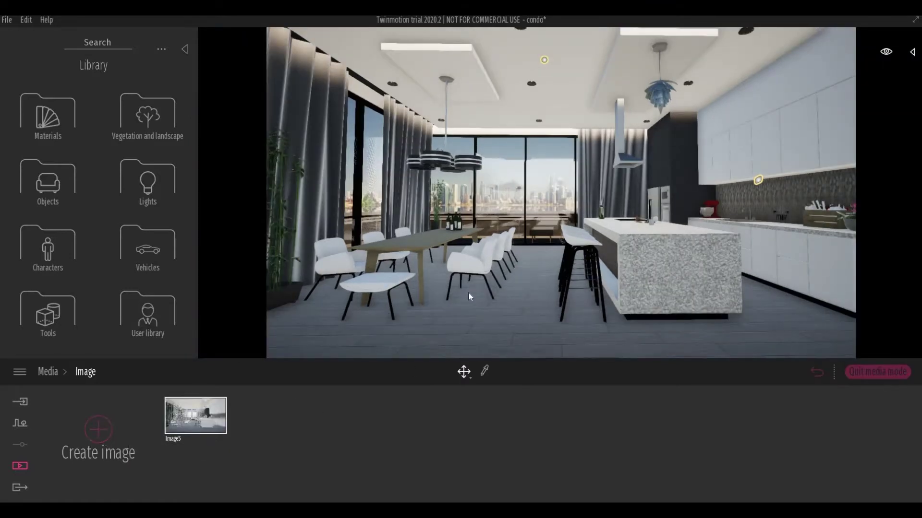
Step: Move the camera forward into the dining room and re-capture Image5 from that view
mouse_move(472, 293)
mouse_down()
mouse_move(449, 218)
mouse_move(471, 289)
mouse_up()
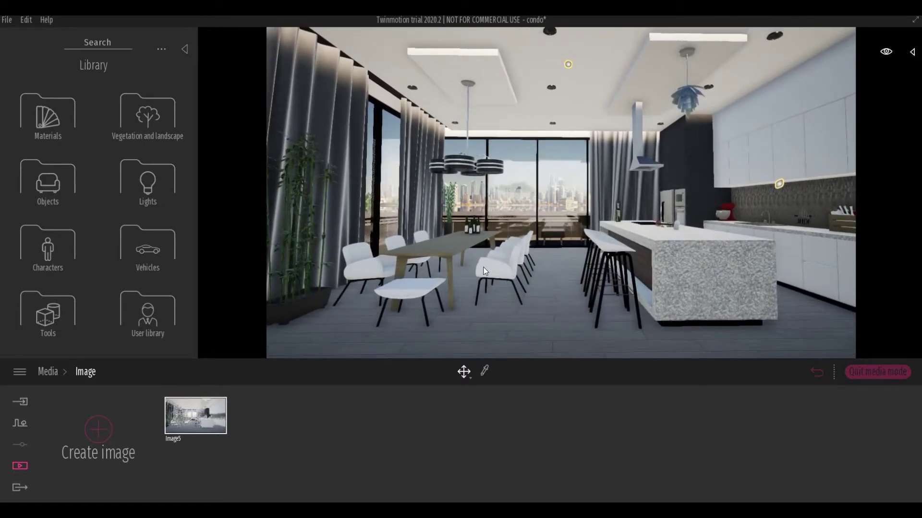
mouse_move(202, 393)
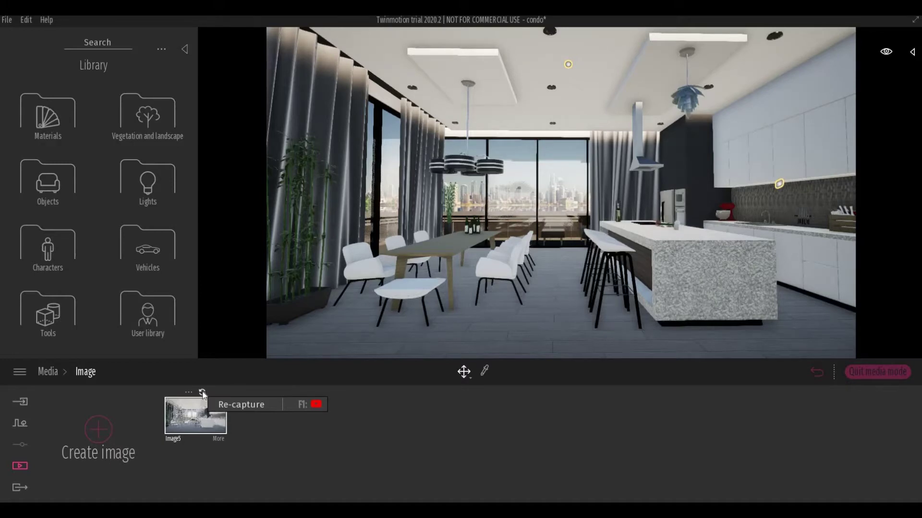
click(203, 392)
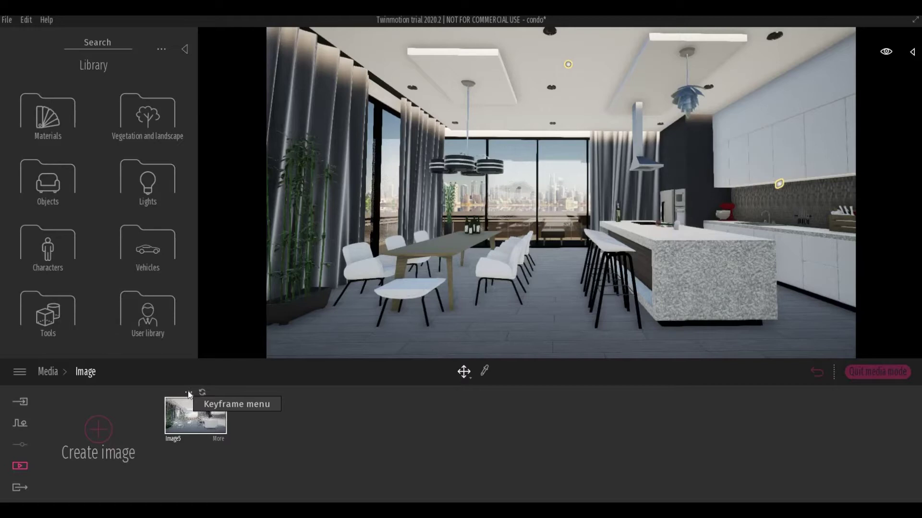
Step: Open Image5's '...' options menu, close it, and bring it up again
click(189, 394)
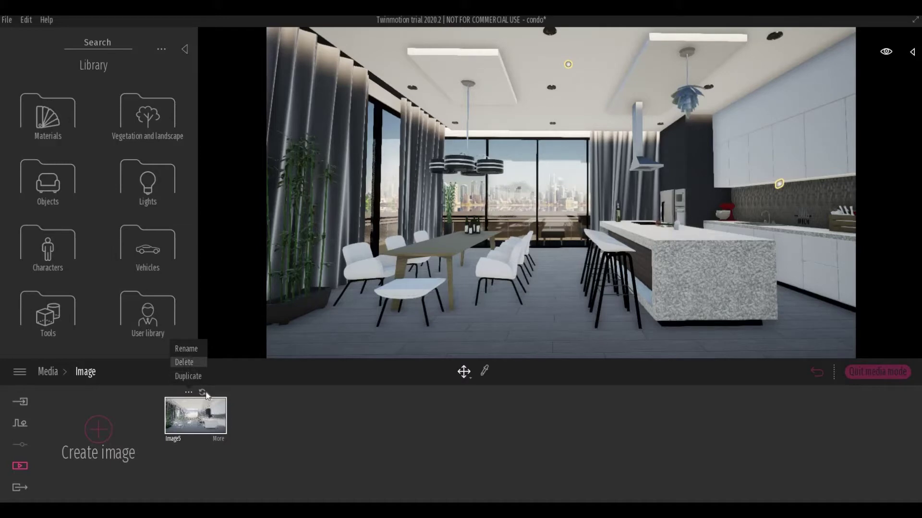
click(189, 392)
Step: Set Image5's Location time of day to about 09:35 and North offset to 53°
click(218, 440)
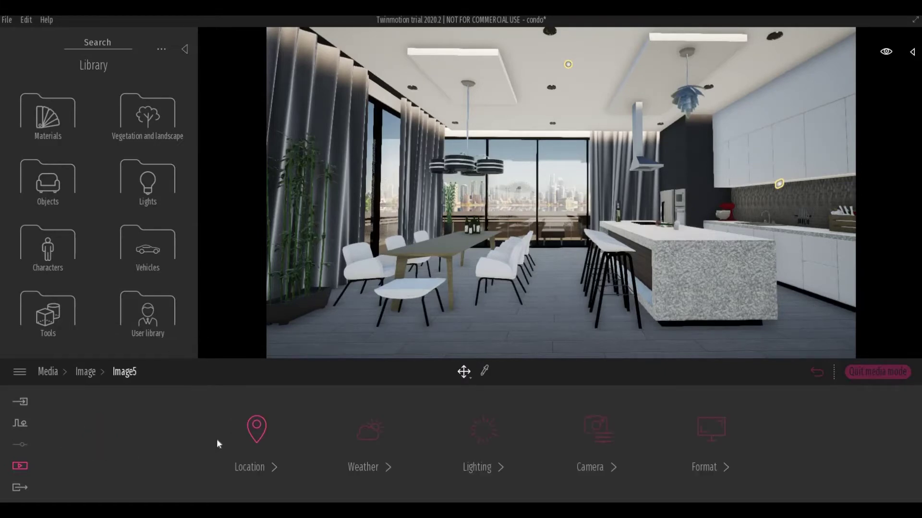
click(245, 469)
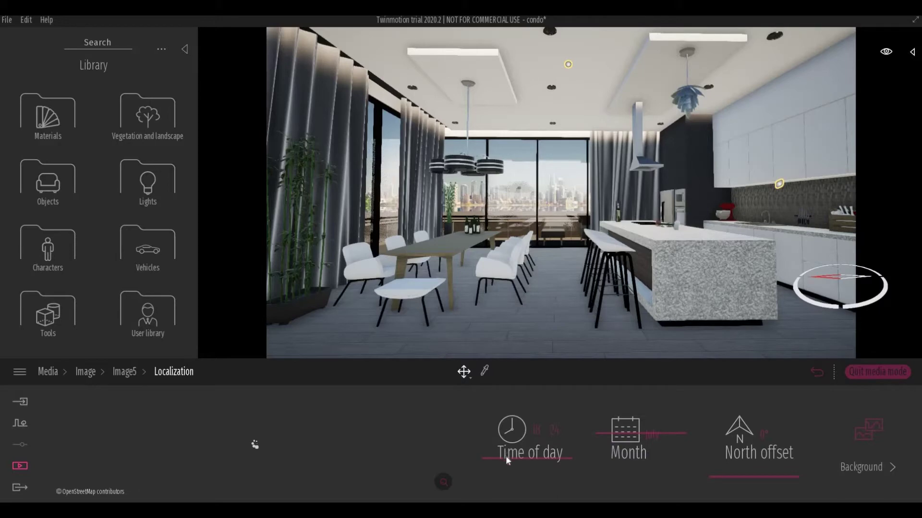
click(505, 457)
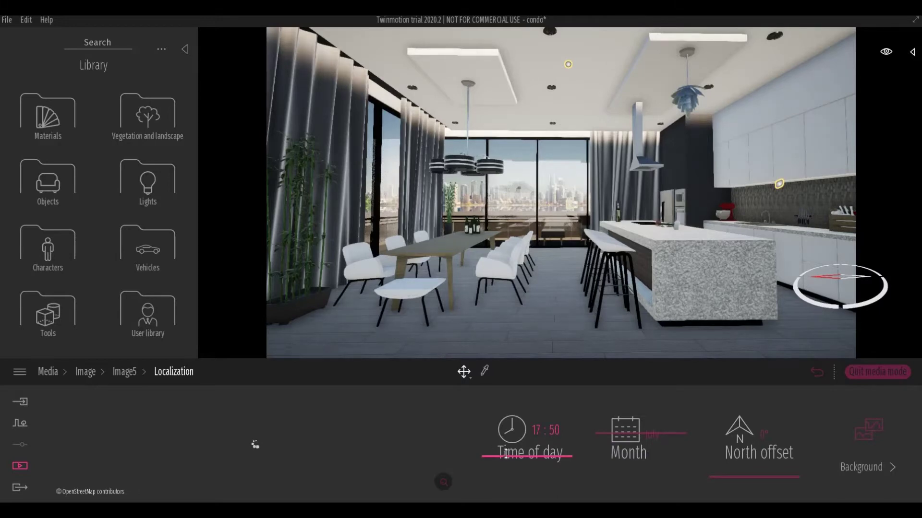
drag(505, 453, 519, 436)
click(619, 438)
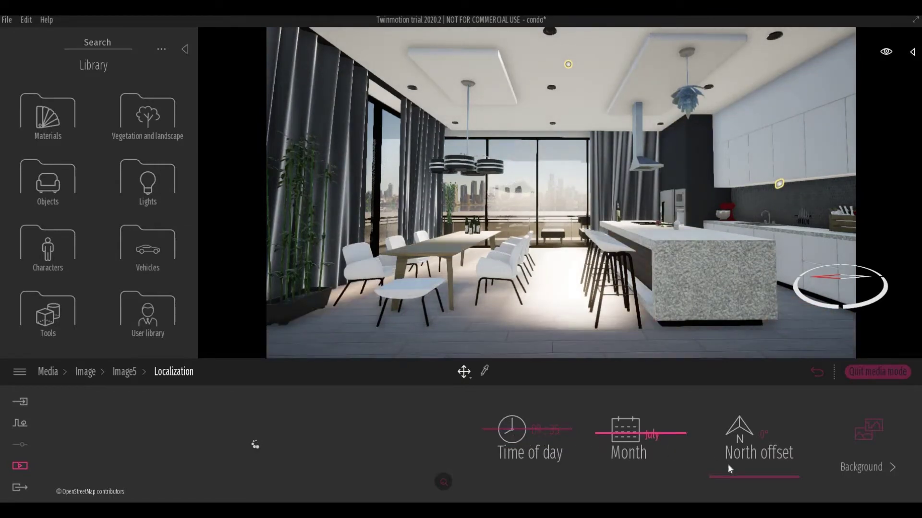
click(738, 473)
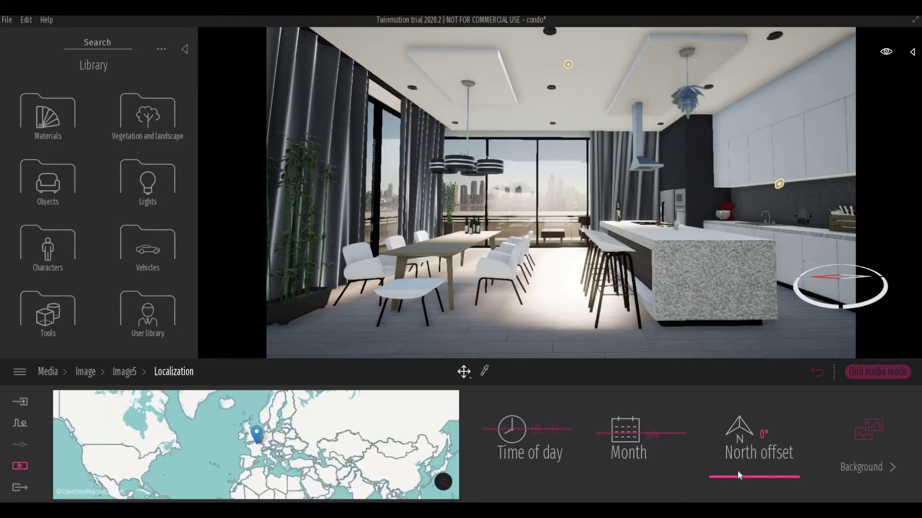
mouse_move(739, 471)
mouse_down()
mouse_move(739, 459)
mouse_move(743, 478)
mouse_up()
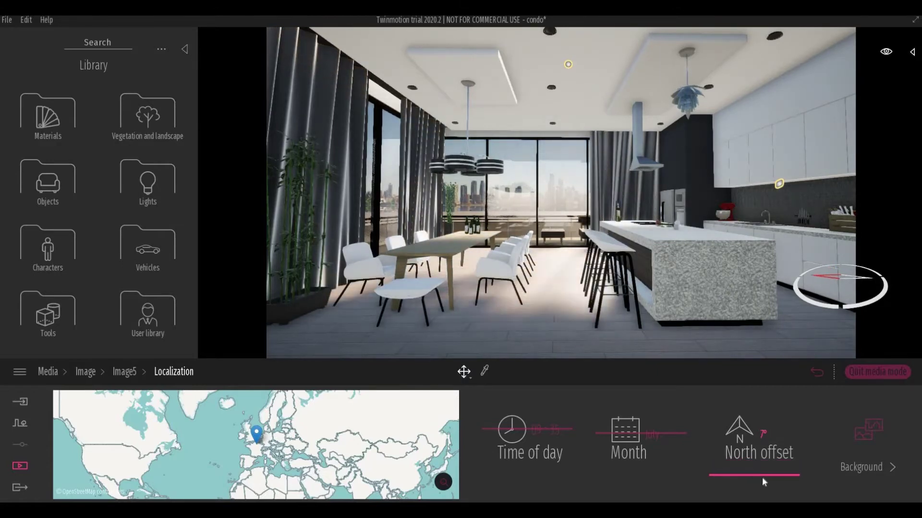
Step: Give Image5 the City island background picture, rotated 44°
click(861, 471)
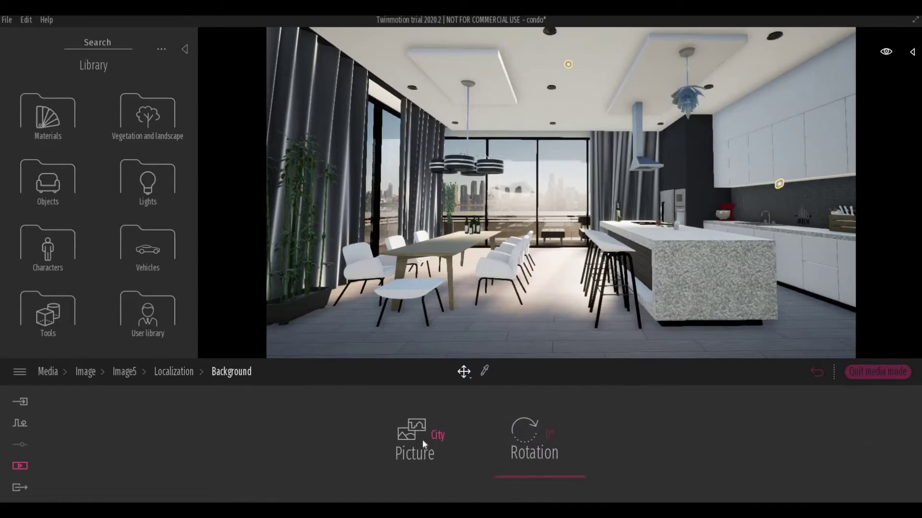
click(424, 444)
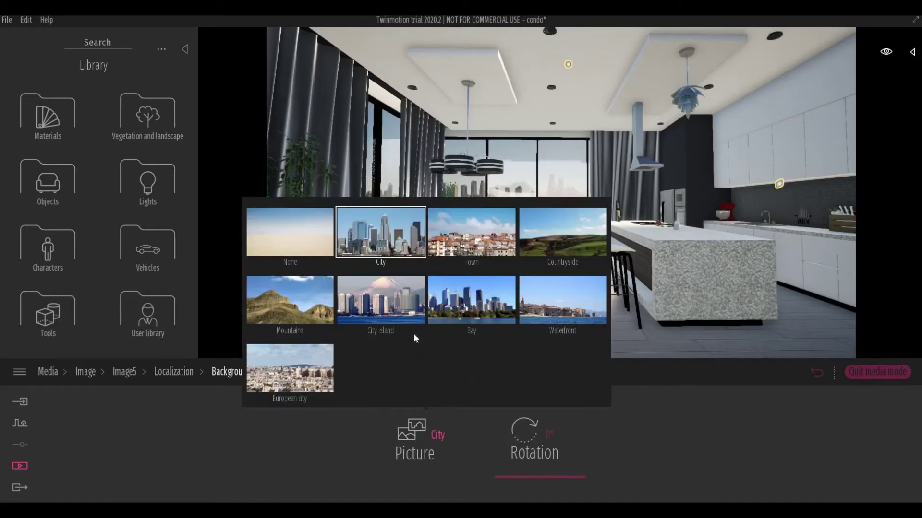
click(376, 311)
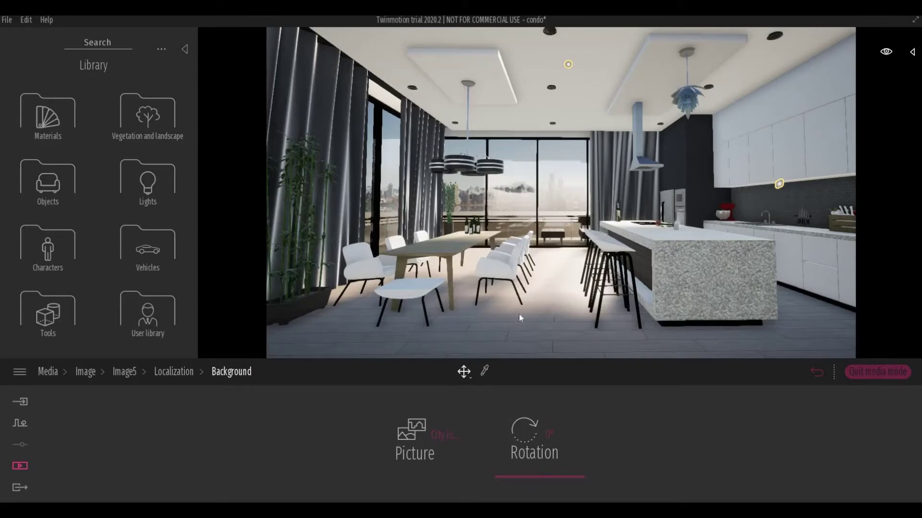
mouse_move(526, 483)
mouse_down()
mouse_move(523, 465)
mouse_move(523, 484)
mouse_up()
Step: In Image5's Weather, nudge the weather slightly toward cloudy and the season just past summer
click(117, 375)
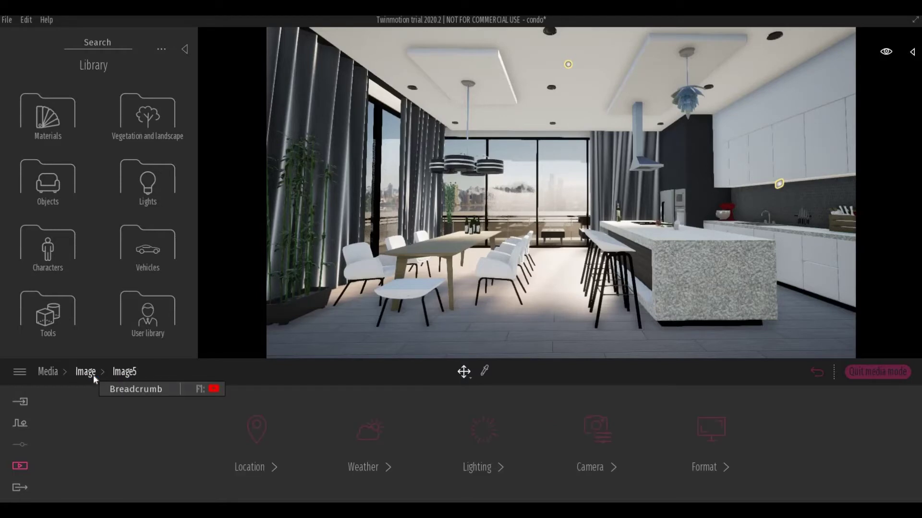
click(86, 373)
mouse_move(201, 393)
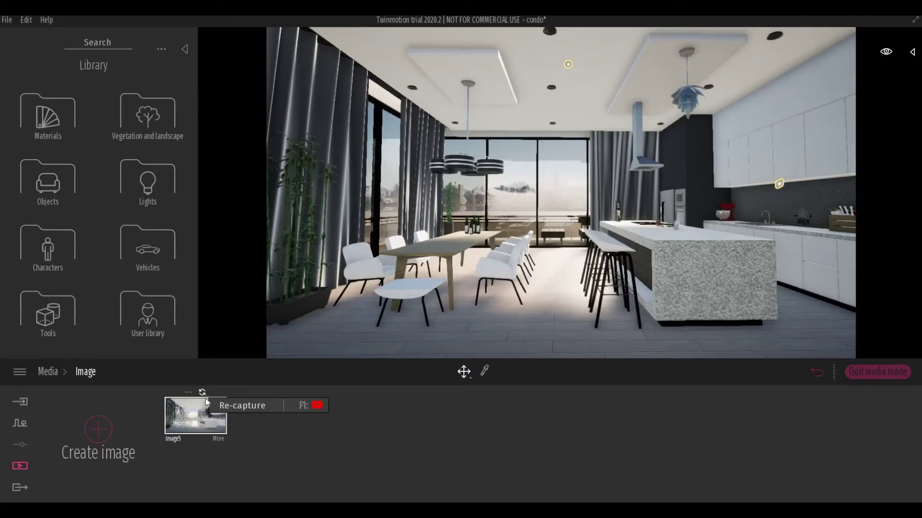
click(215, 440)
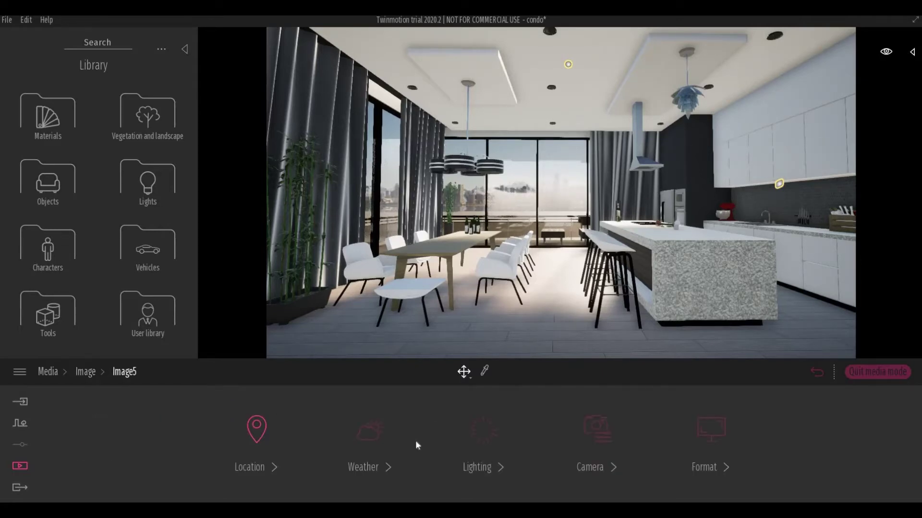
click(361, 469)
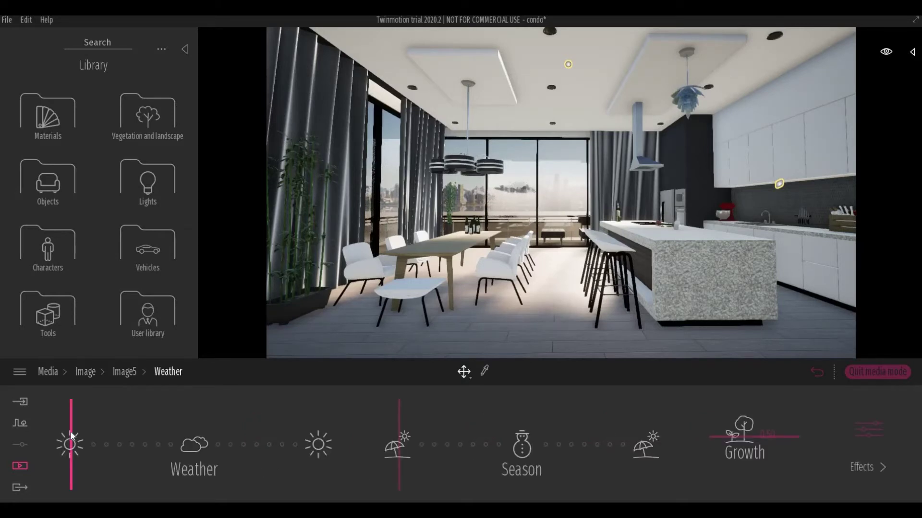
drag(70, 432, 125, 436)
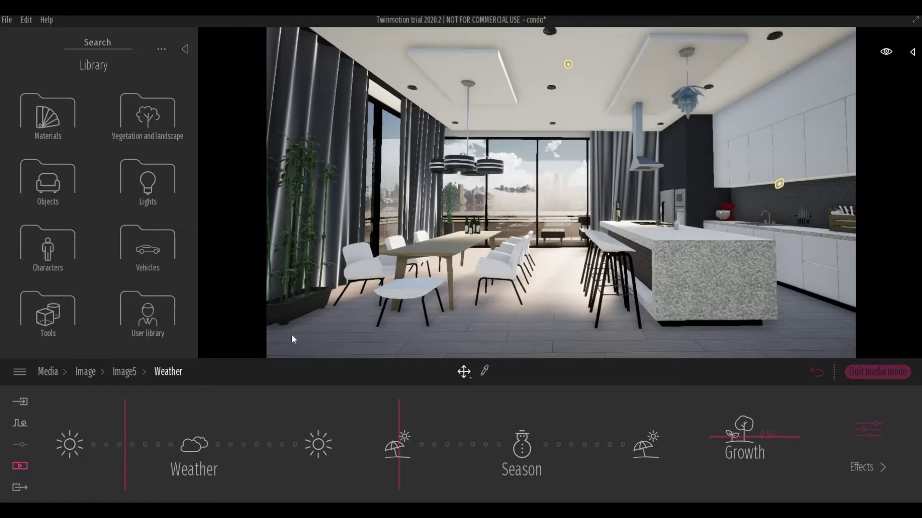
drag(125, 413, 129, 414)
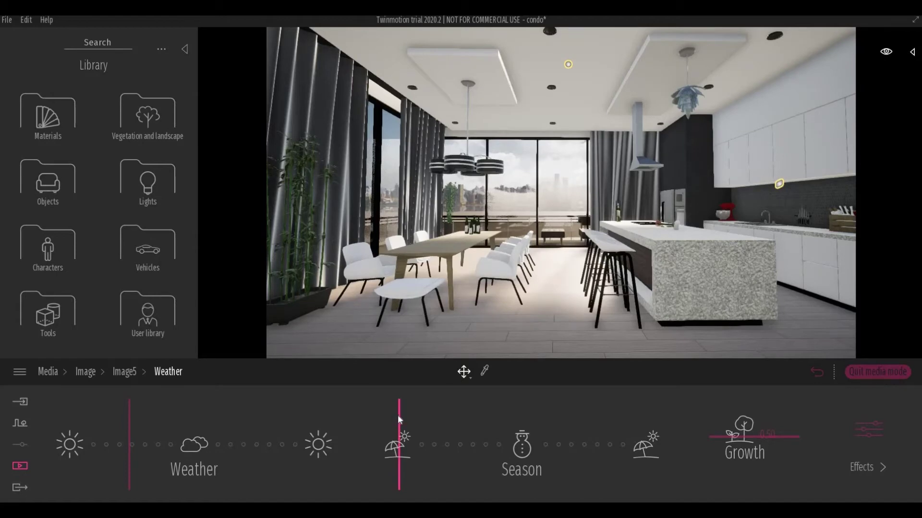
drag(397, 415, 441, 415)
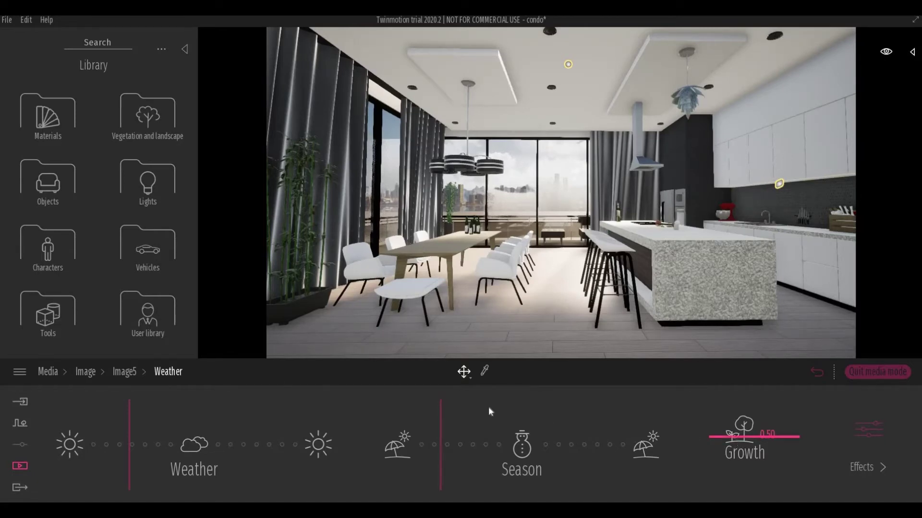
Step: Set Image5's lighting to sun reflection 0.92 and ambient 0.75
click(120, 373)
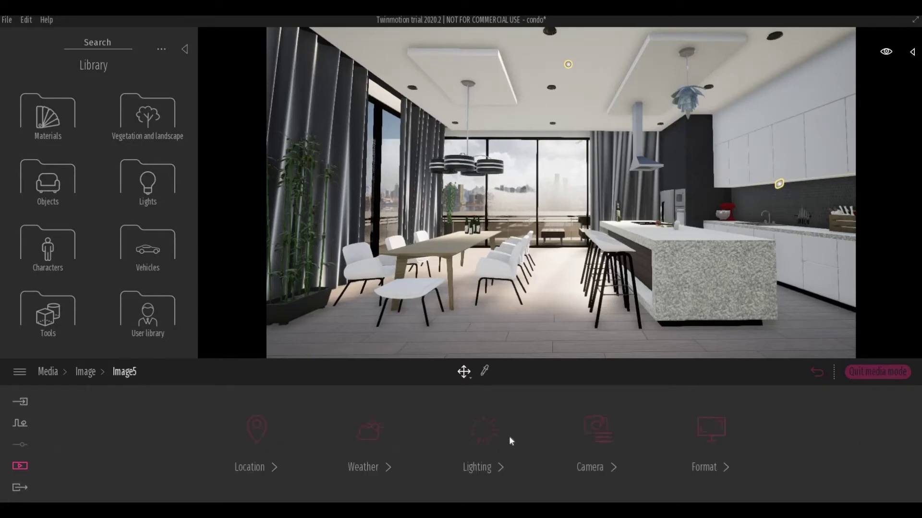
click(478, 468)
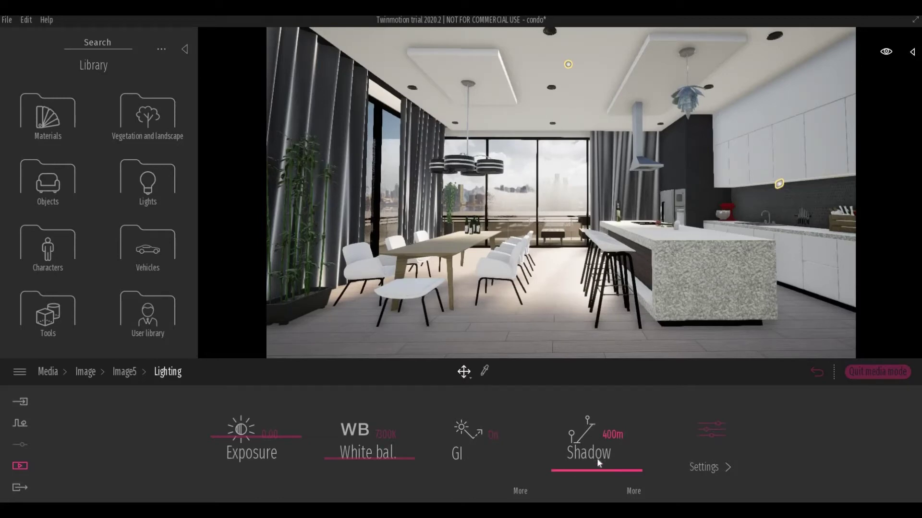
click(708, 468)
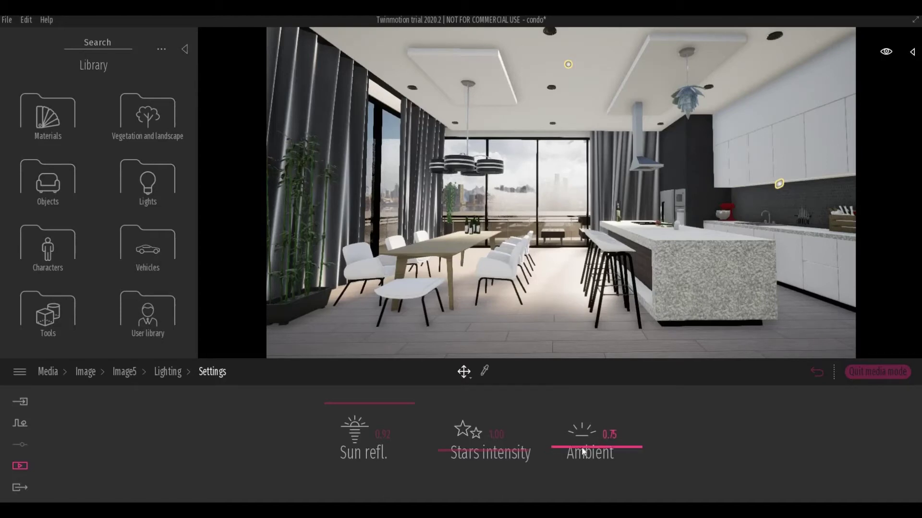
click(126, 372)
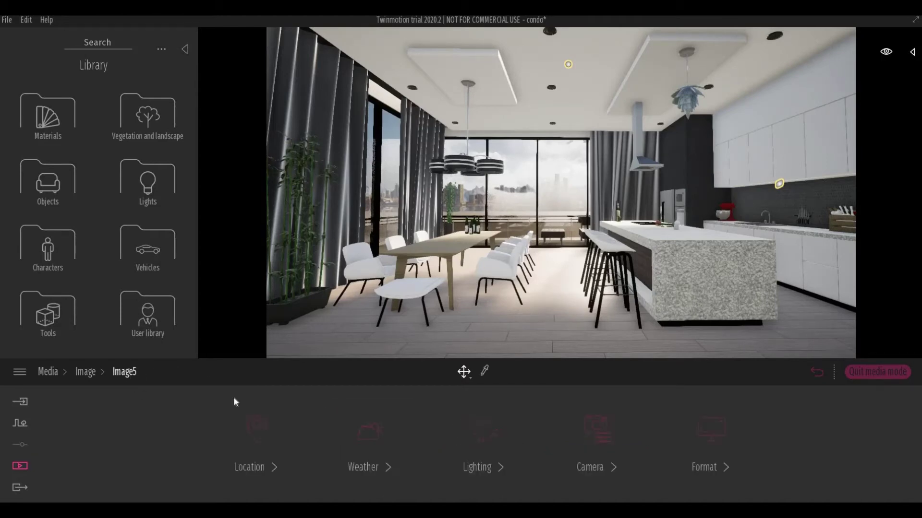
Step: Turn on Image5's camera parallelism and narrow its field of view to 87
click(590, 468)
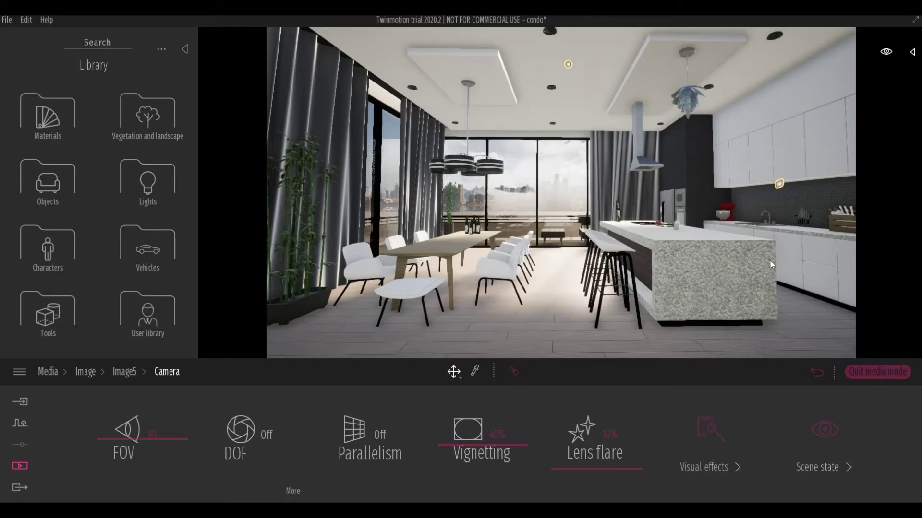
click(377, 435)
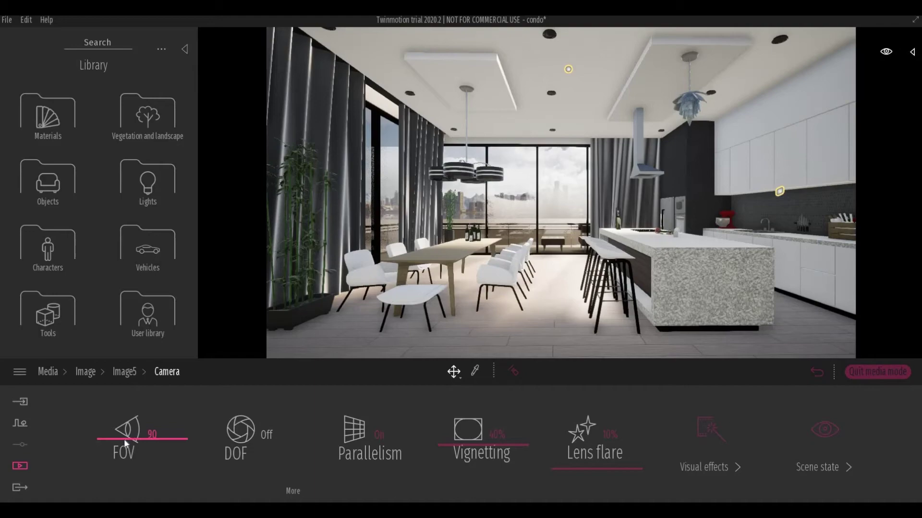
drag(125, 442, 133, 440)
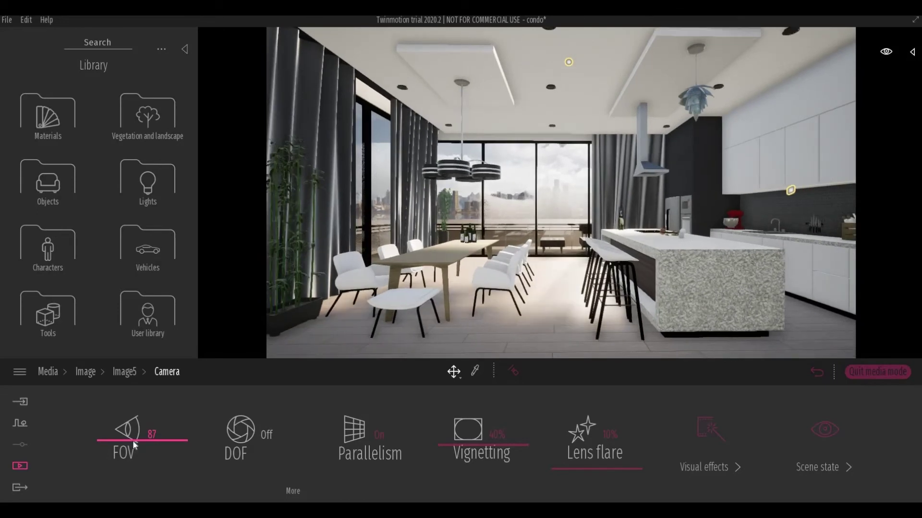
click(89, 374)
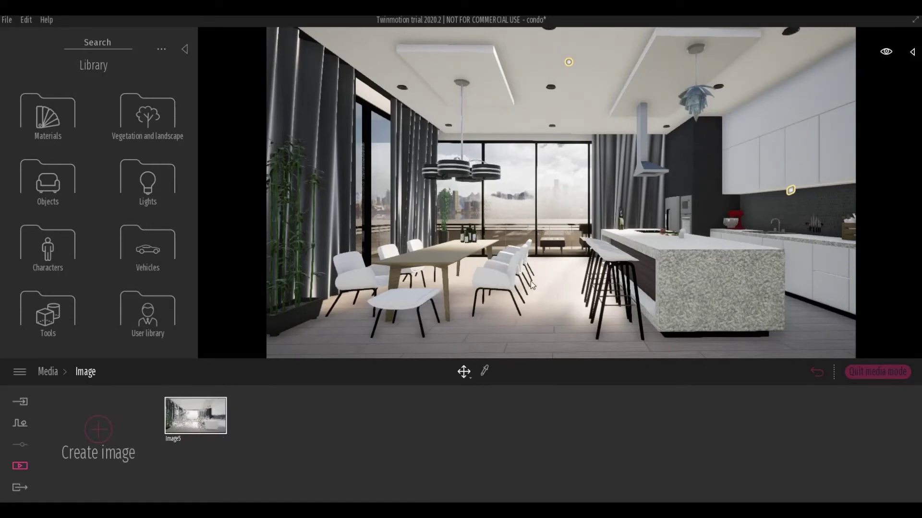
Step: Re-capture the Image5 thumbnail from the current camera view
mouse_move(196, 395)
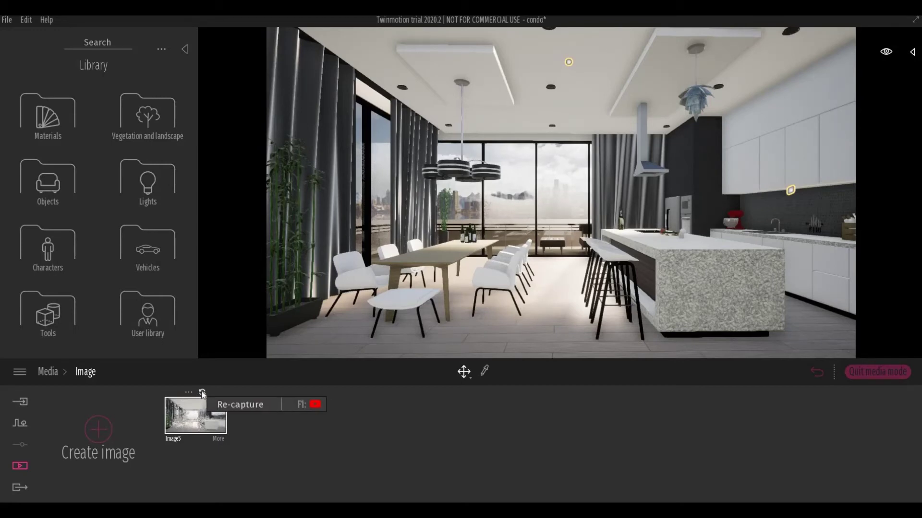
click(202, 393)
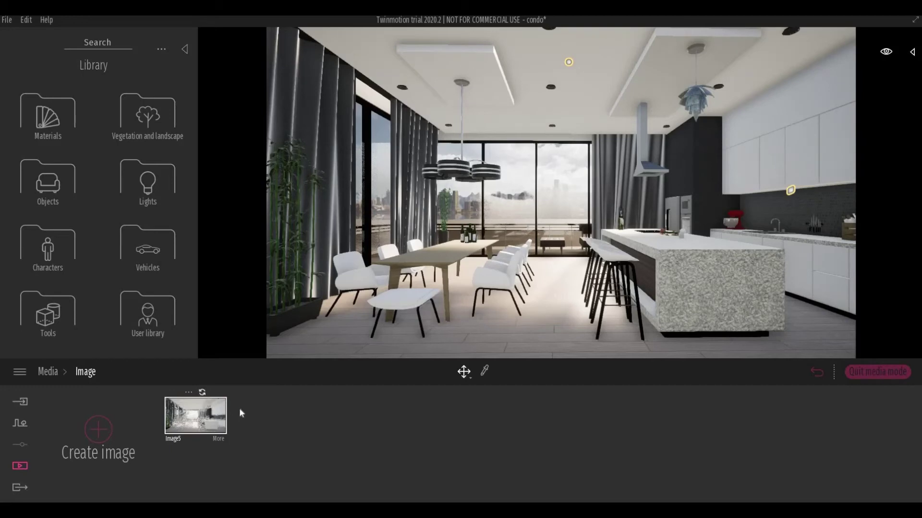
mouse_move(201, 431)
Step: Duplicate Image5 and rename the copy to '6'
click(188, 394)
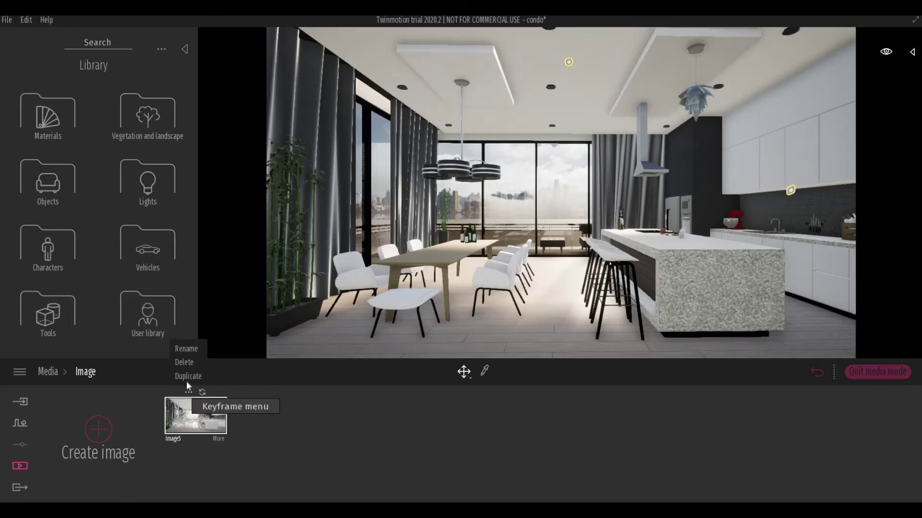
click(186, 378)
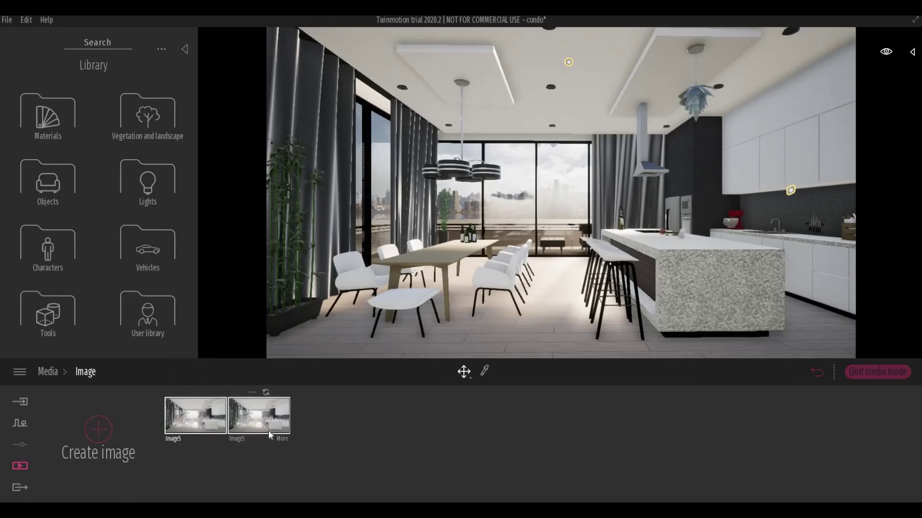
click(252, 392)
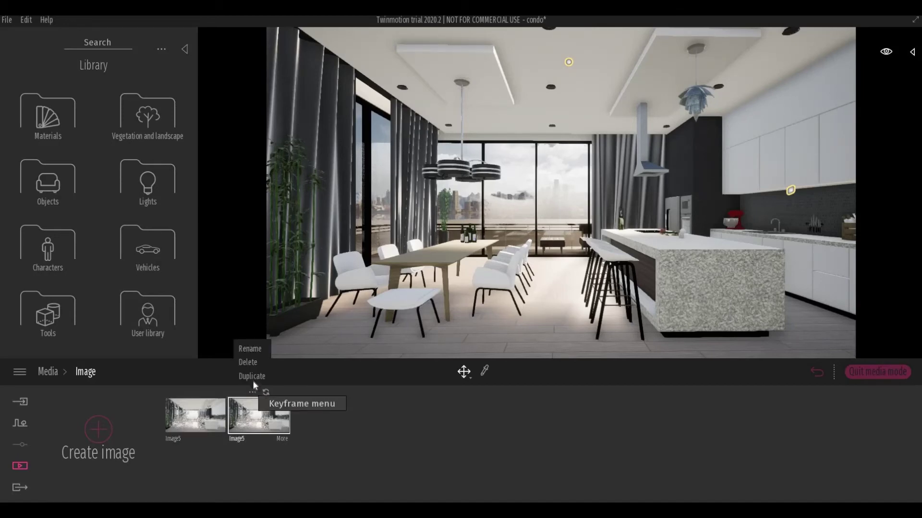
click(257, 350)
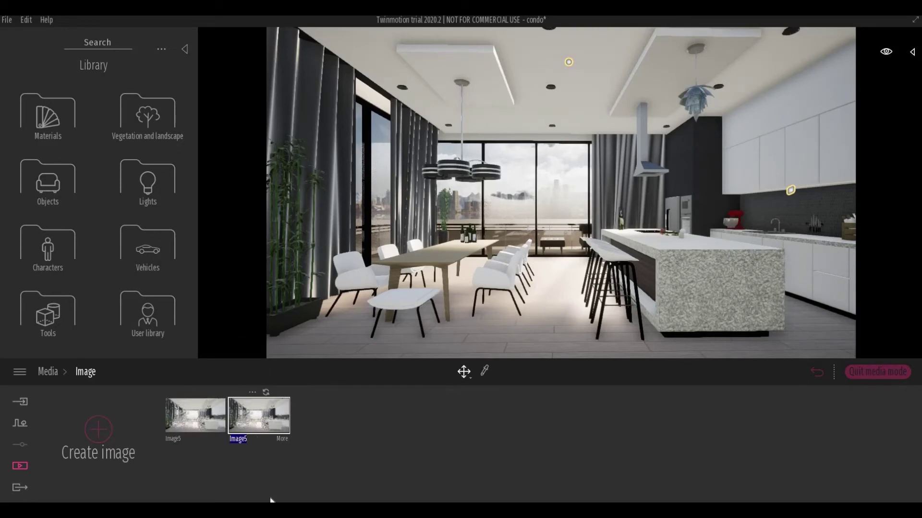
key(BackSpace)
text(6)
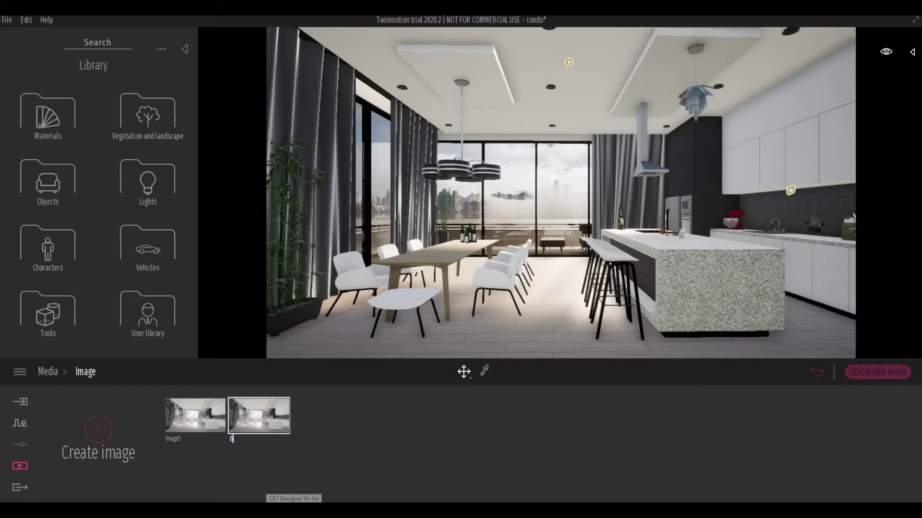
key(Return)
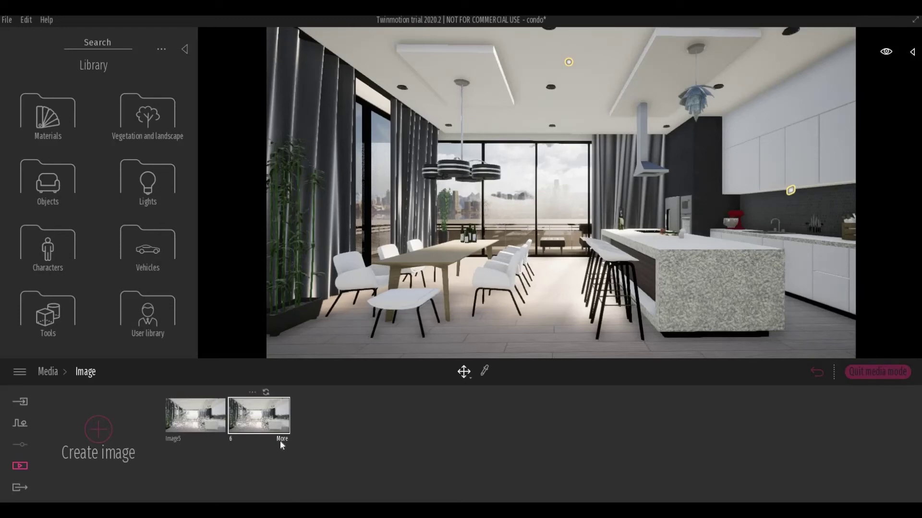
click(281, 440)
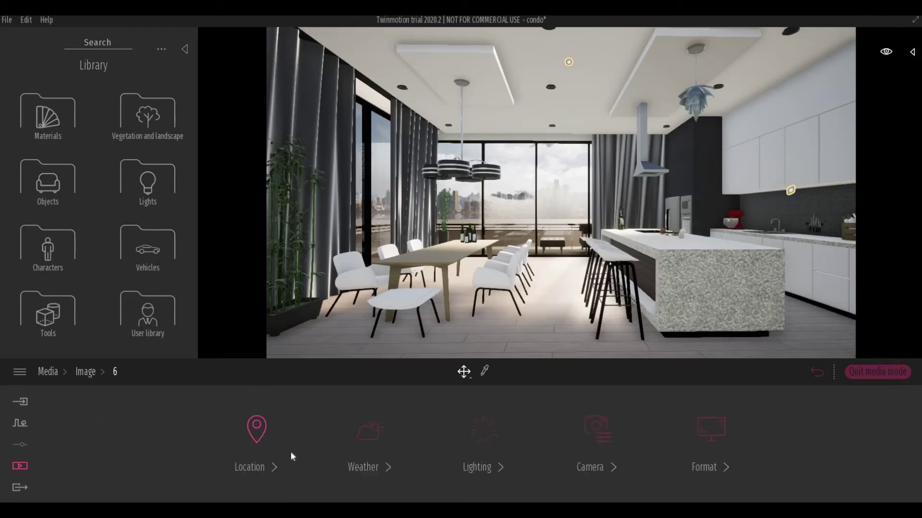
Step: Move image 6's time of day earlier to 08:00 for warmer sunlight
click(248, 467)
drag(515, 427, 518, 427)
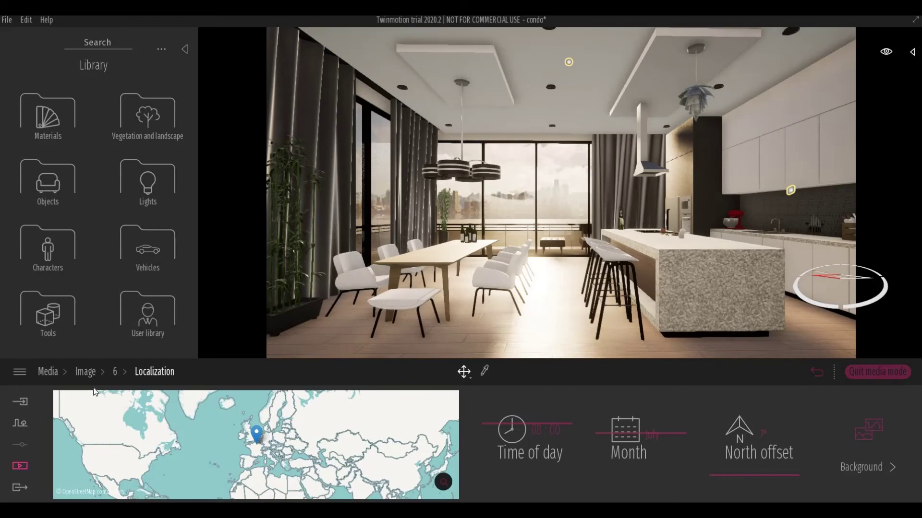
click(112, 371)
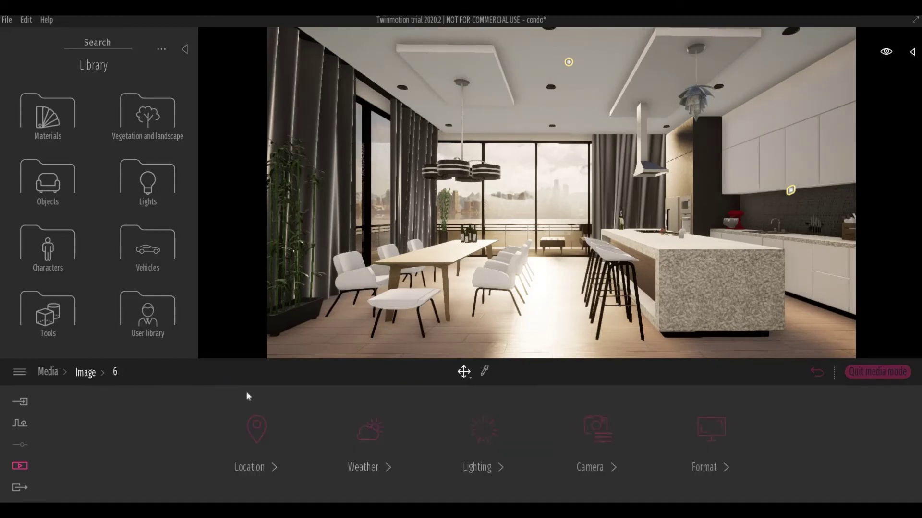
mouse_move(263, 393)
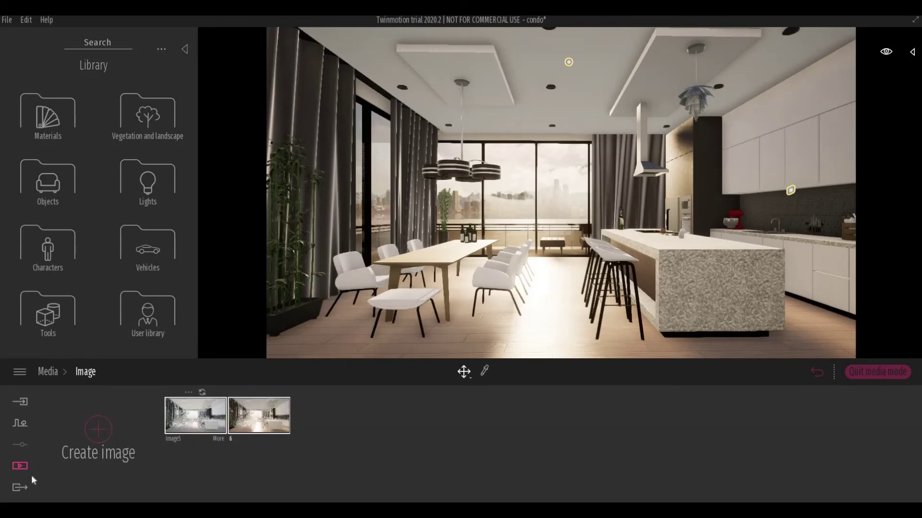
Step: Select Image5 and Image 6 for image export so the output reads Multi
click(21, 487)
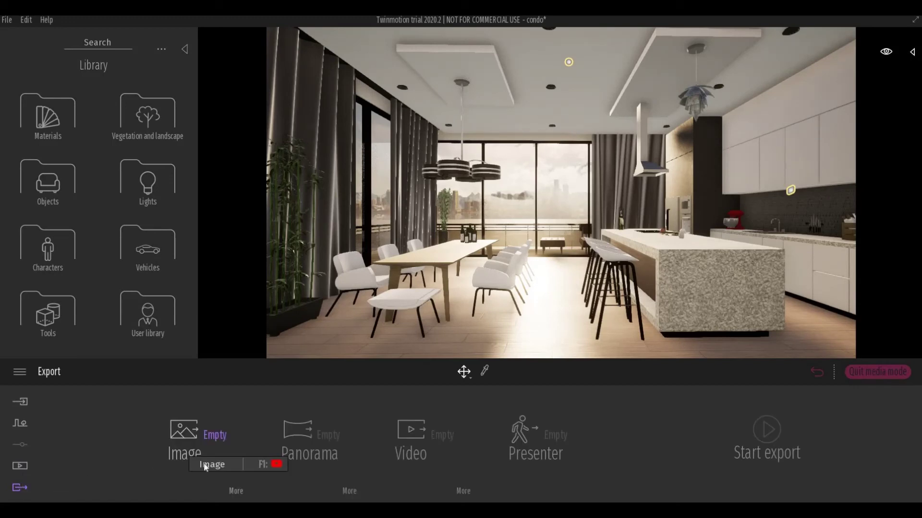
click(191, 454)
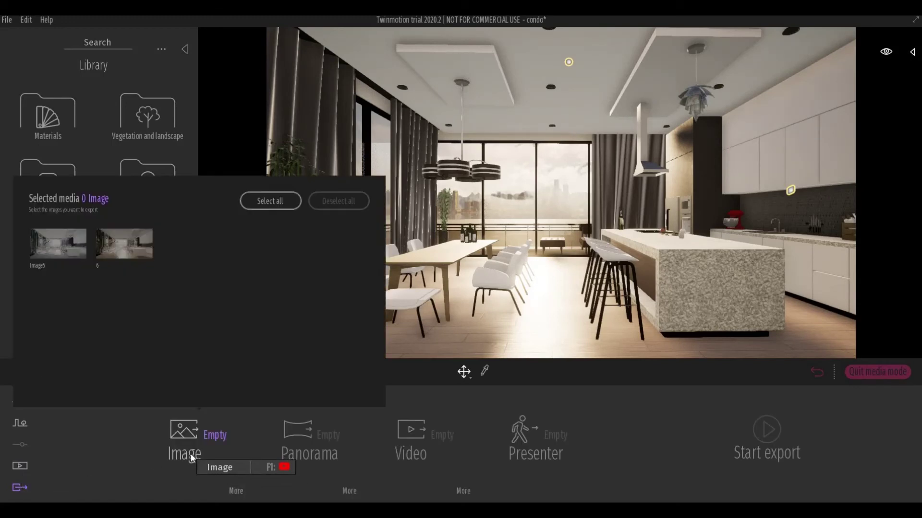
click(278, 203)
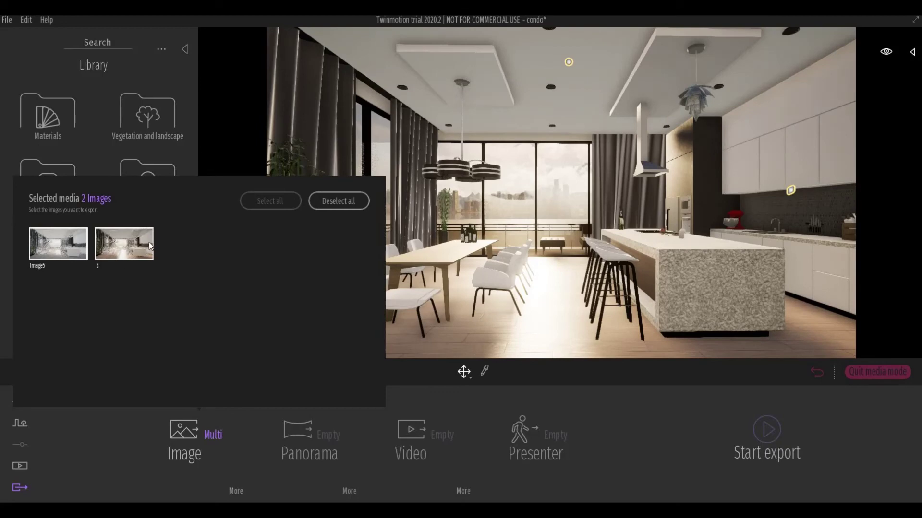
click(123, 257)
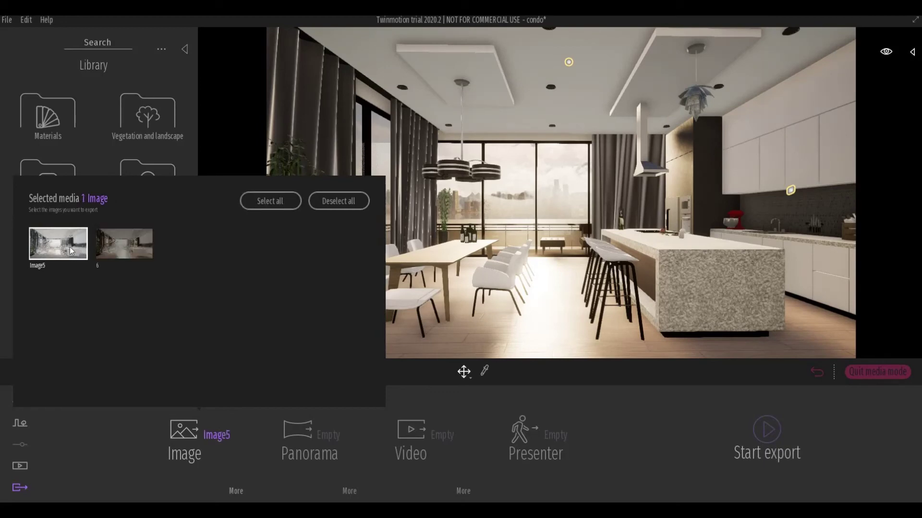
click(111, 246)
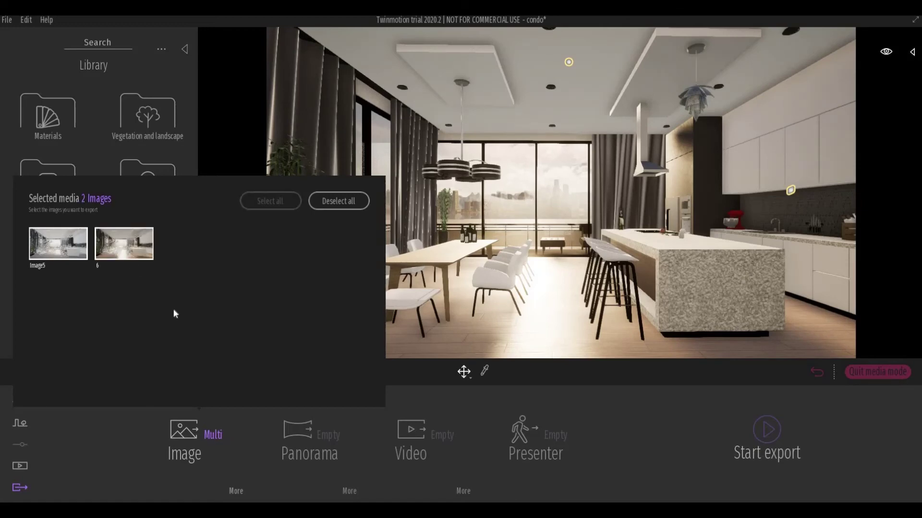
click(239, 415)
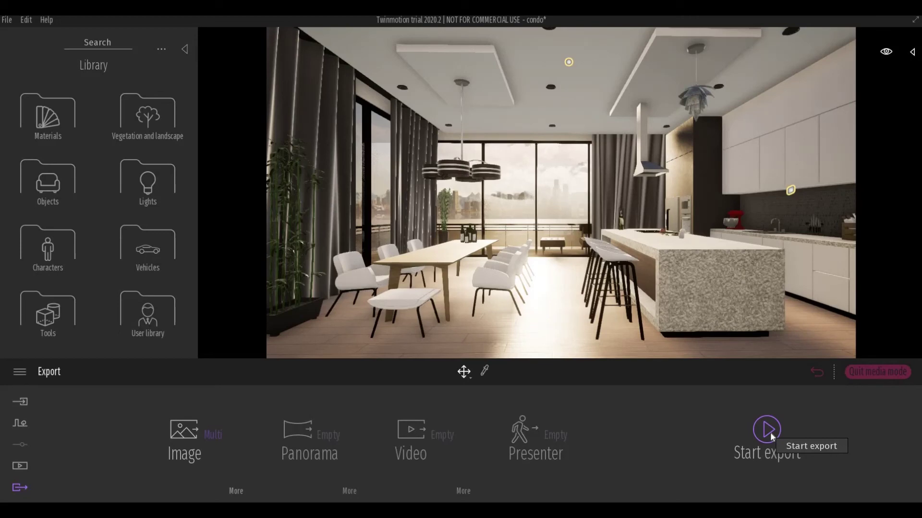
Step: Start exporting both stills to the Desktop folder
click(770, 434)
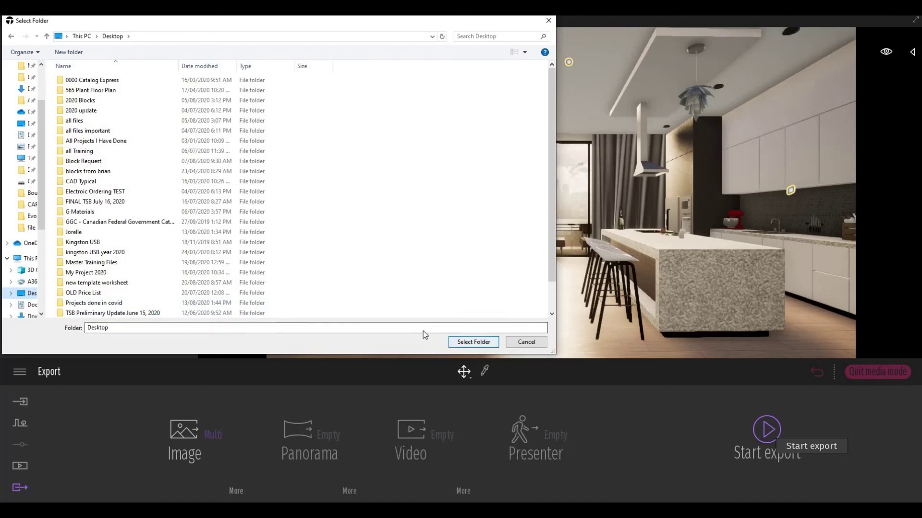
key(Return)
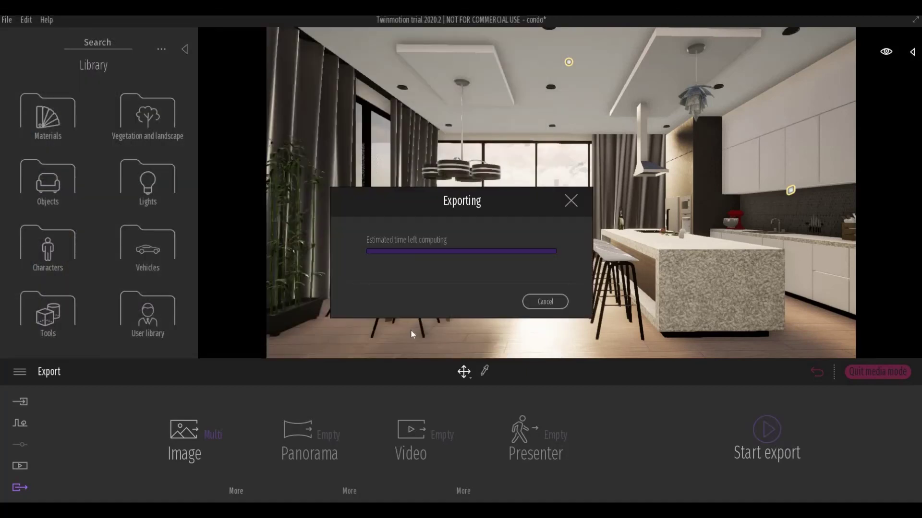